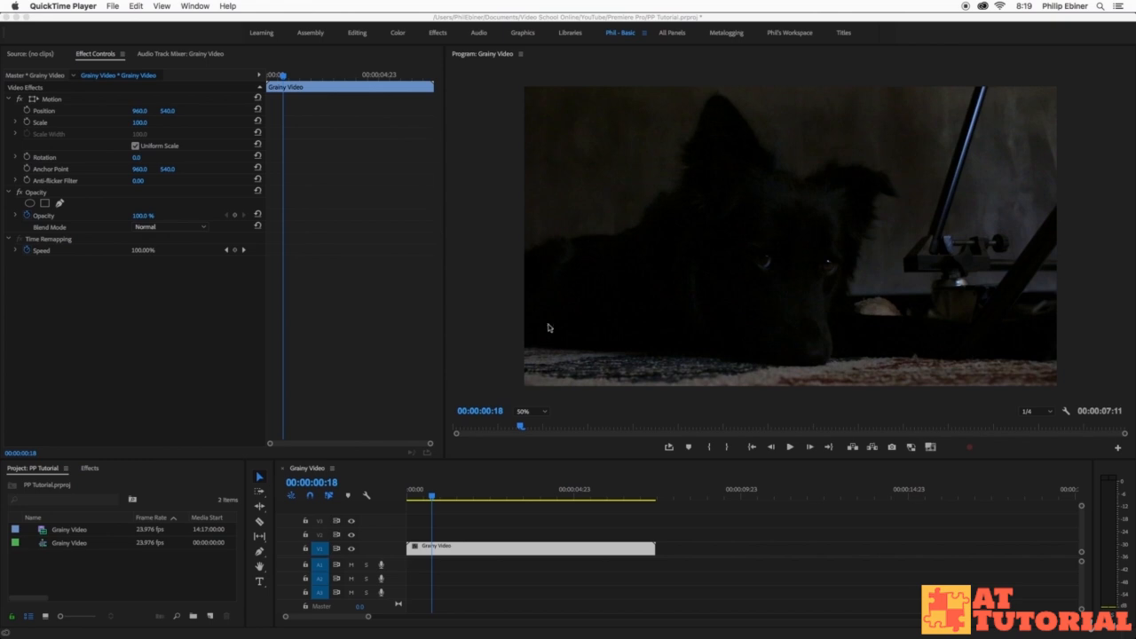
# - Inspect the grain in the Program monitor at 100% zoom, then return to the full-frame view
pyautogui.click(538, 415)
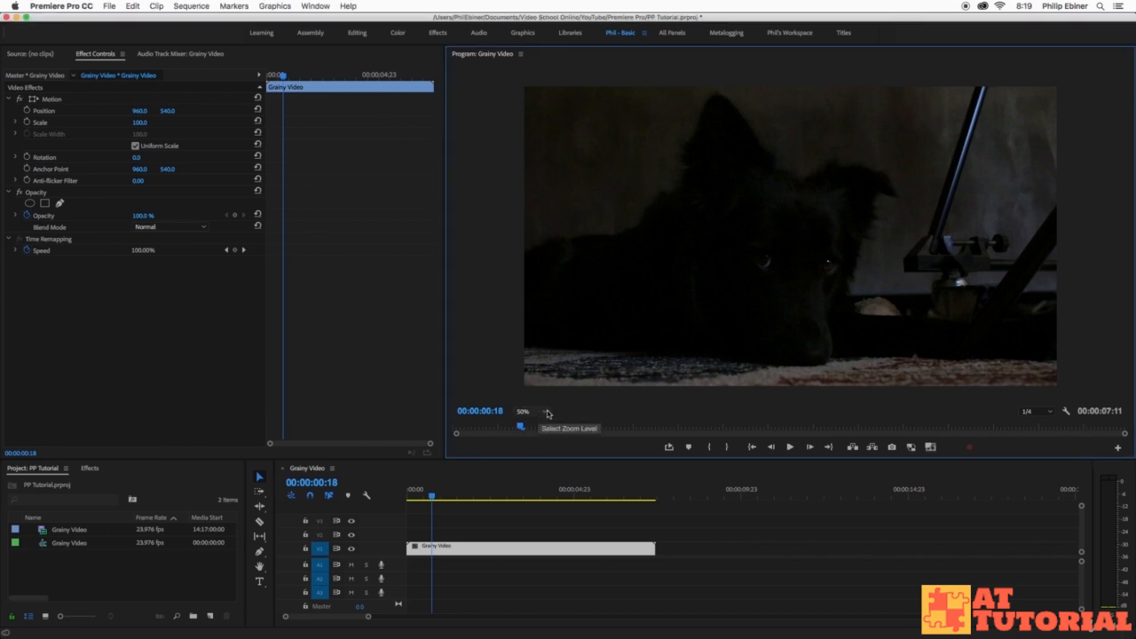
pyautogui.click(543, 413)
pyautogui.click(544, 487)
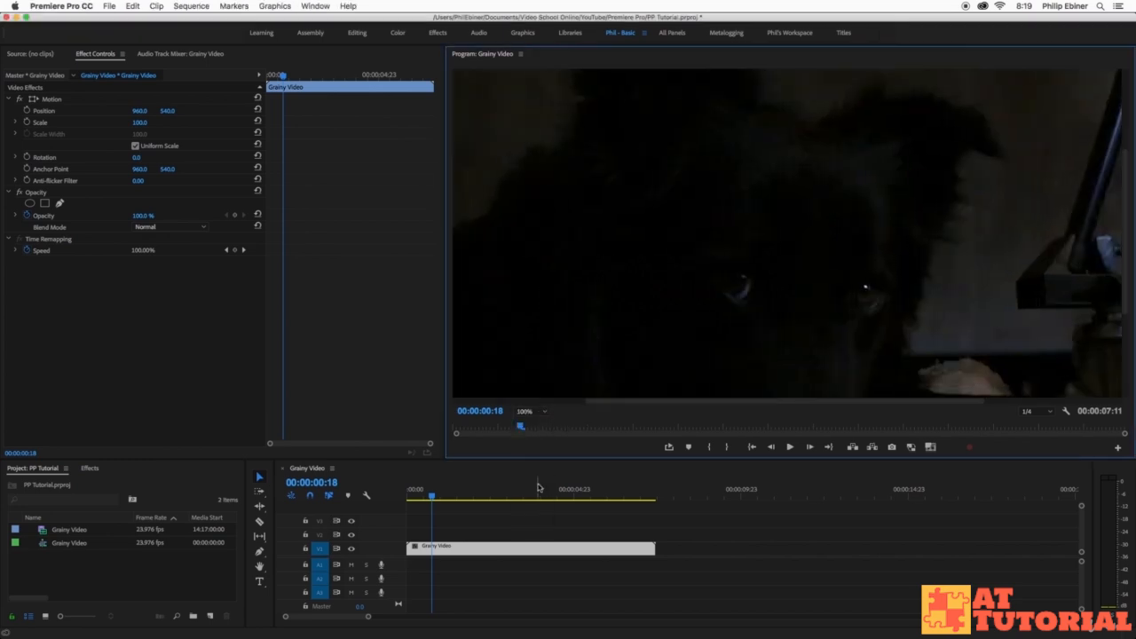
pyautogui.moveTo(687, 405); pyautogui.dragTo(520, 399)
pyautogui.moveTo(1126, 196); pyautogui.dragTo(1111, 140)
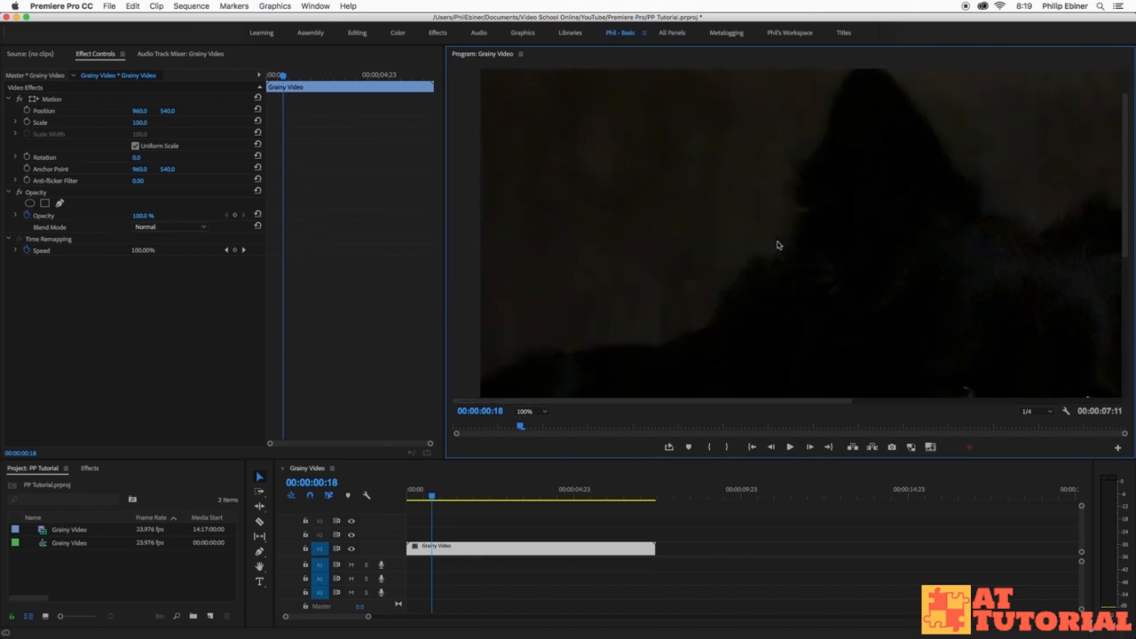
pyautogui.click(539, 415)
pyautogui.click(537, 425)
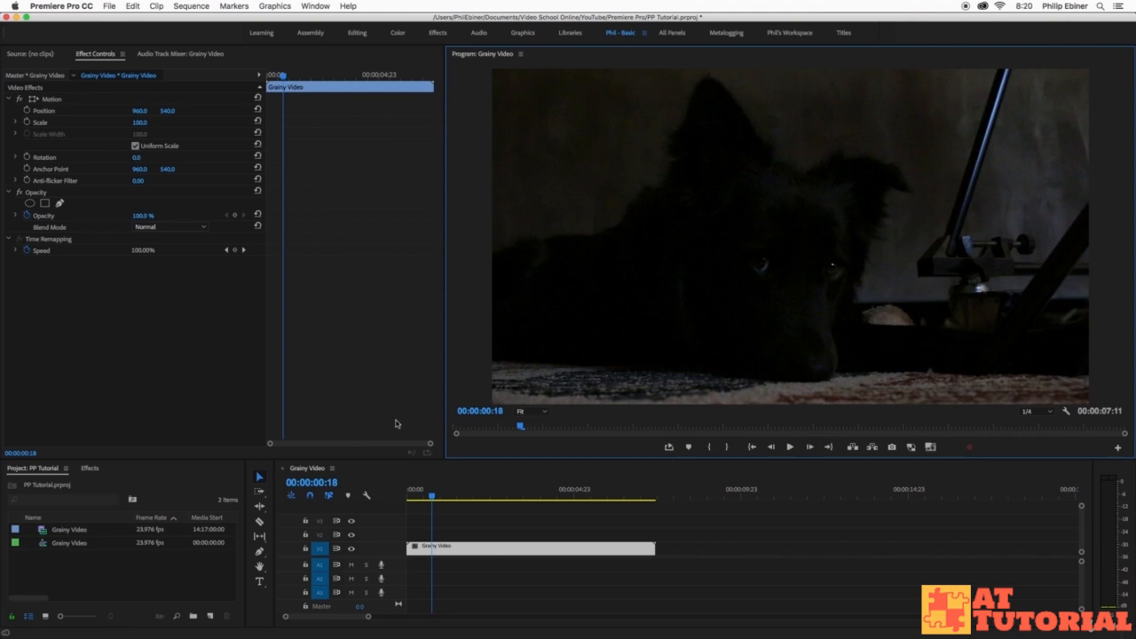
# - Apply the Median effect from Video Effects > Noise & Grain to the Grainy Video clip
pyautogui.click(91, 468)
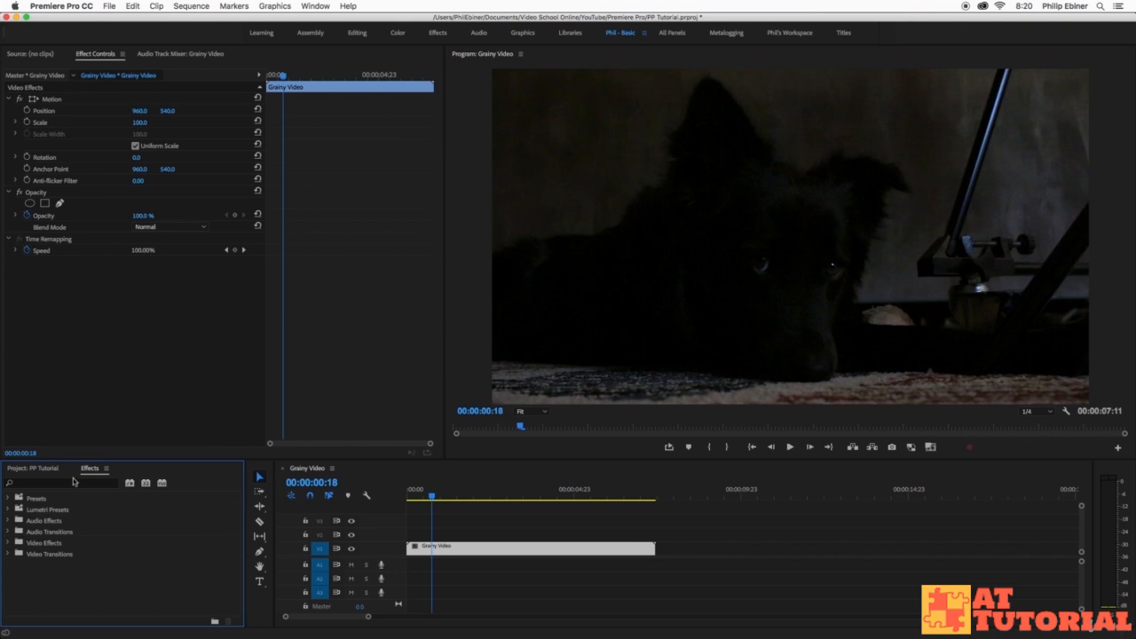
pyautogui.click(9, 542)
pyautogui.scroll(-3, 109, 547)
pyautogui.click(13, 598)
pyautogui.scroll(-3, 126, 569)
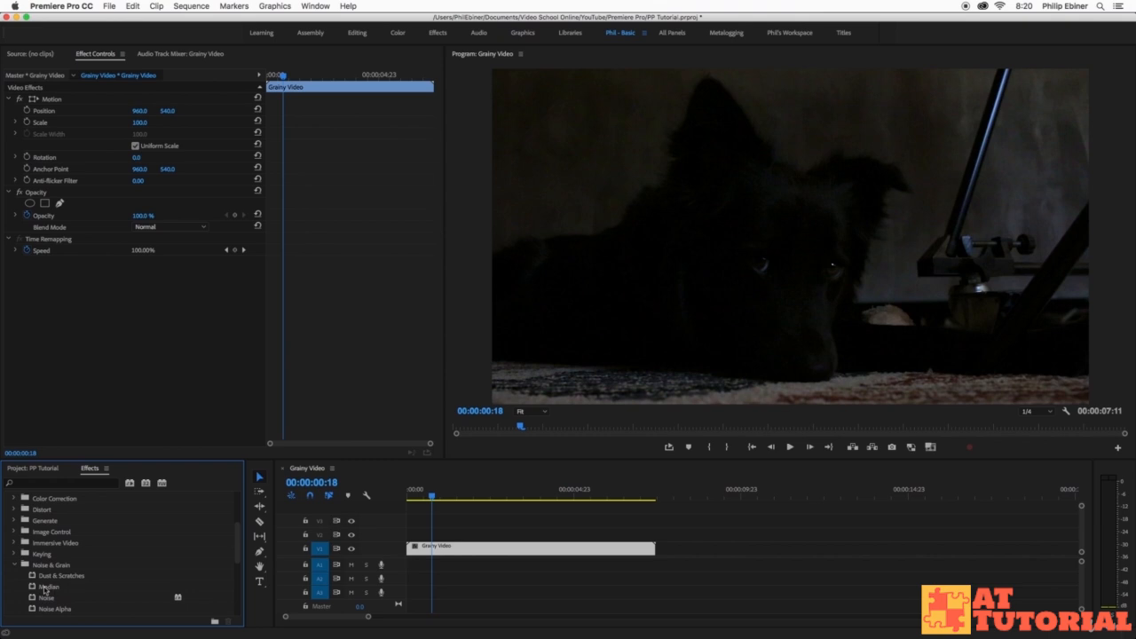
pyautogui.click(47, 588)
pyautogui.moveTo(48, 590); pyautogui.dragTo(486, 552)
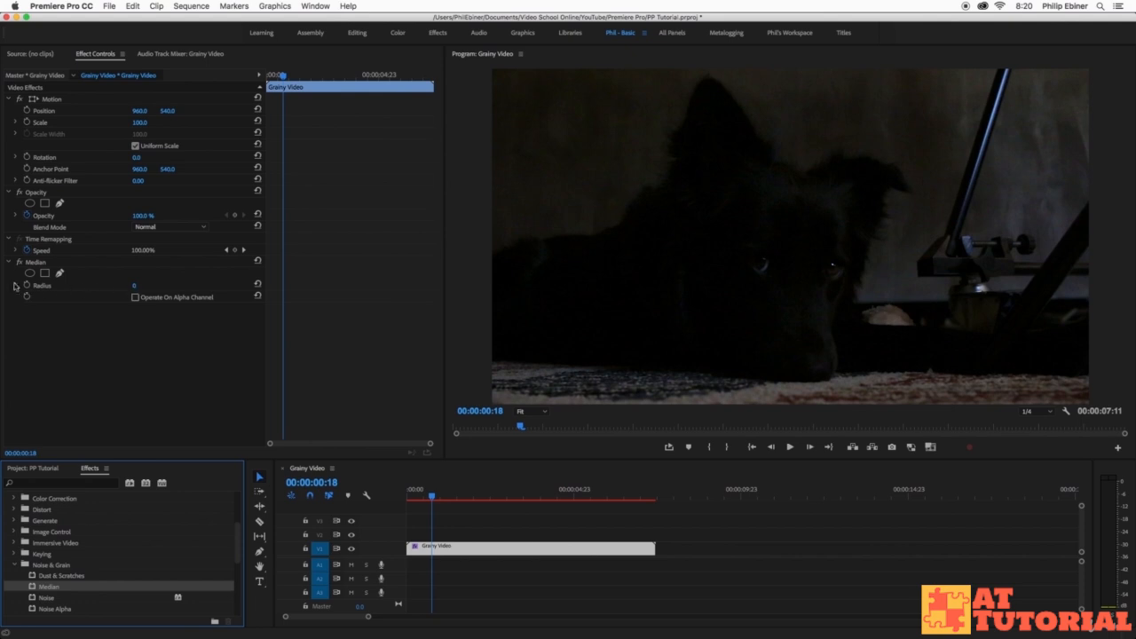
# - Set the Median Radius to 5 and save the project
pyautogui.click(135, 287)
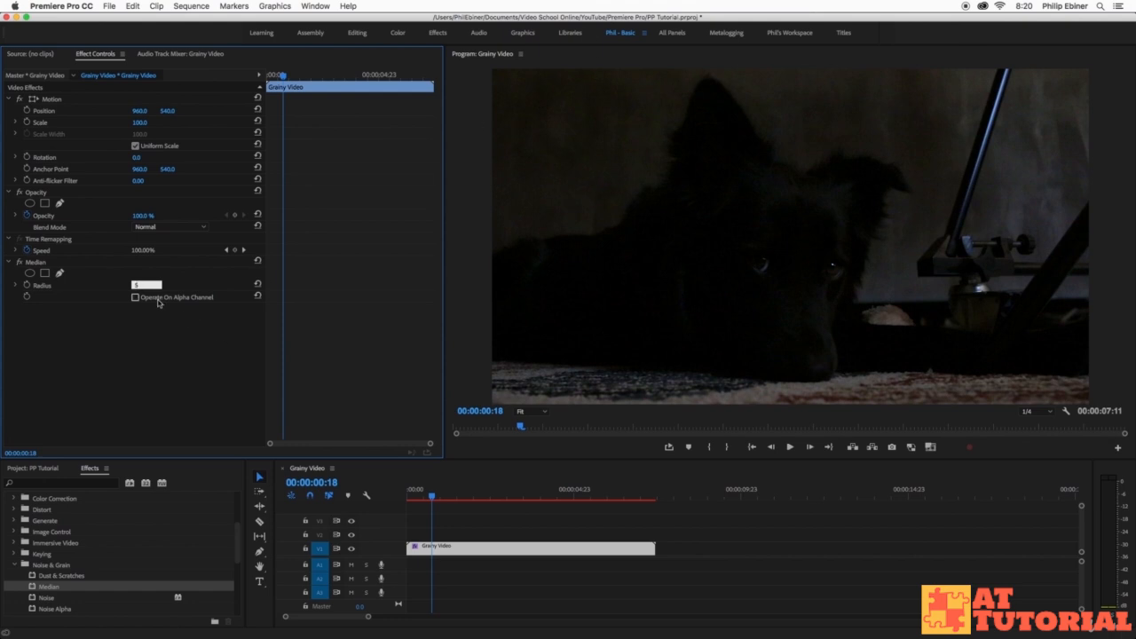
pyautogui.press('Return')
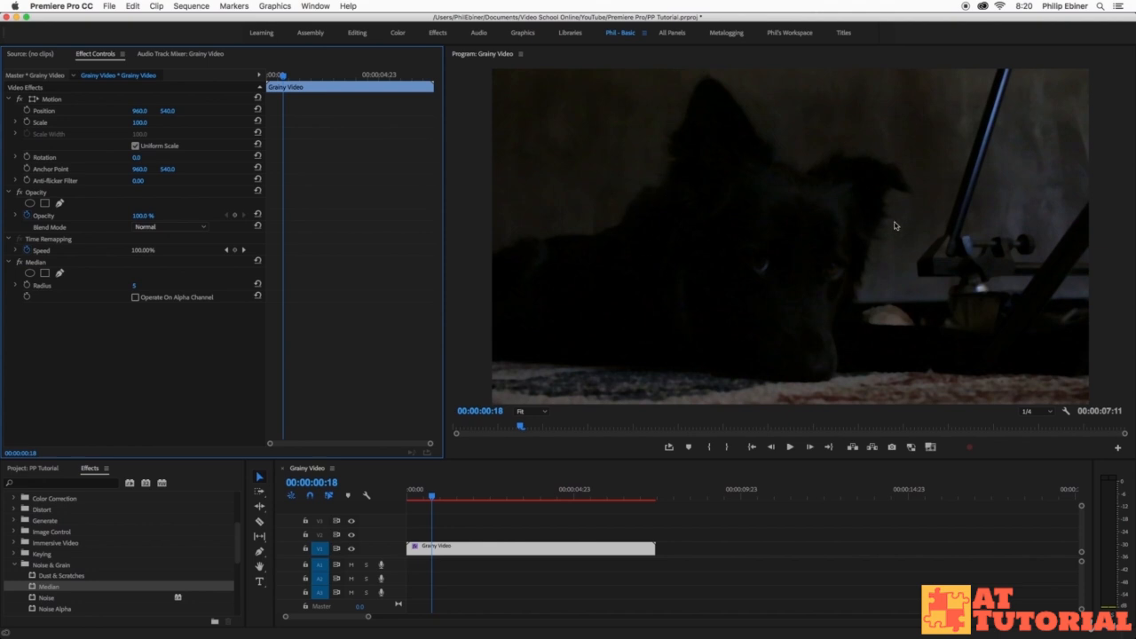
pyautogui.press('super+s')
# - Toggle the Median effect off and on to compare before and after, leaving it enabled
pyautogui.click(19, 263)
pyautogui.click(19, 263)
pyautogui.click(18, 263)
pyautogui.click(19, 263)
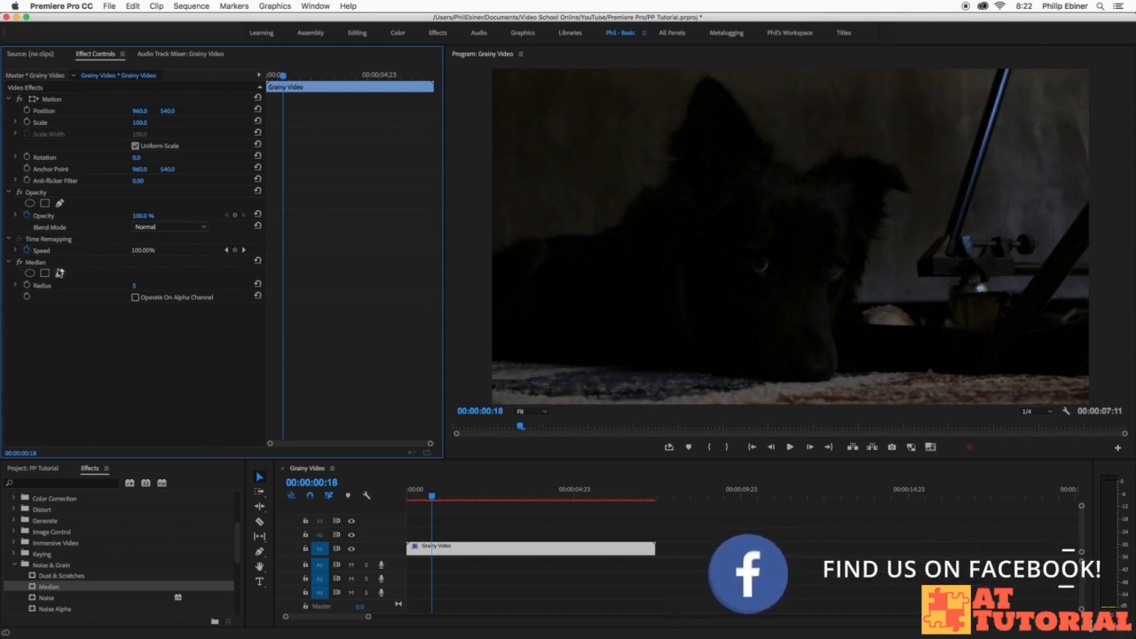
# - Draw a pen mask over the upper-left background at 50% zoom, then add a second mask
pyautogui.click(60, 274)
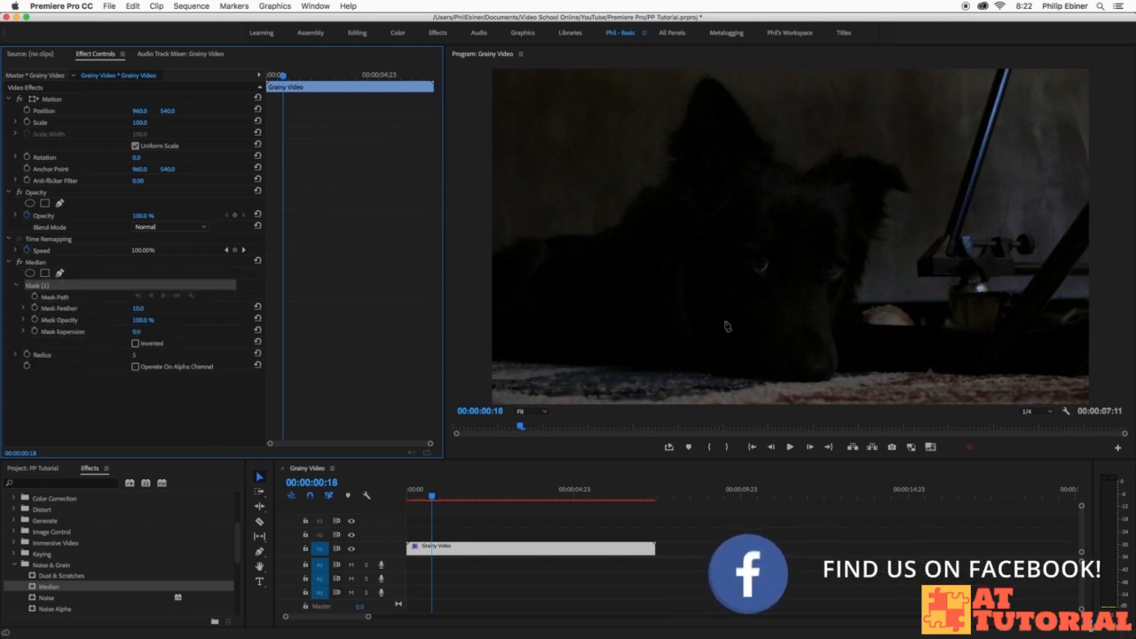
pyautogui.click(481, 252)
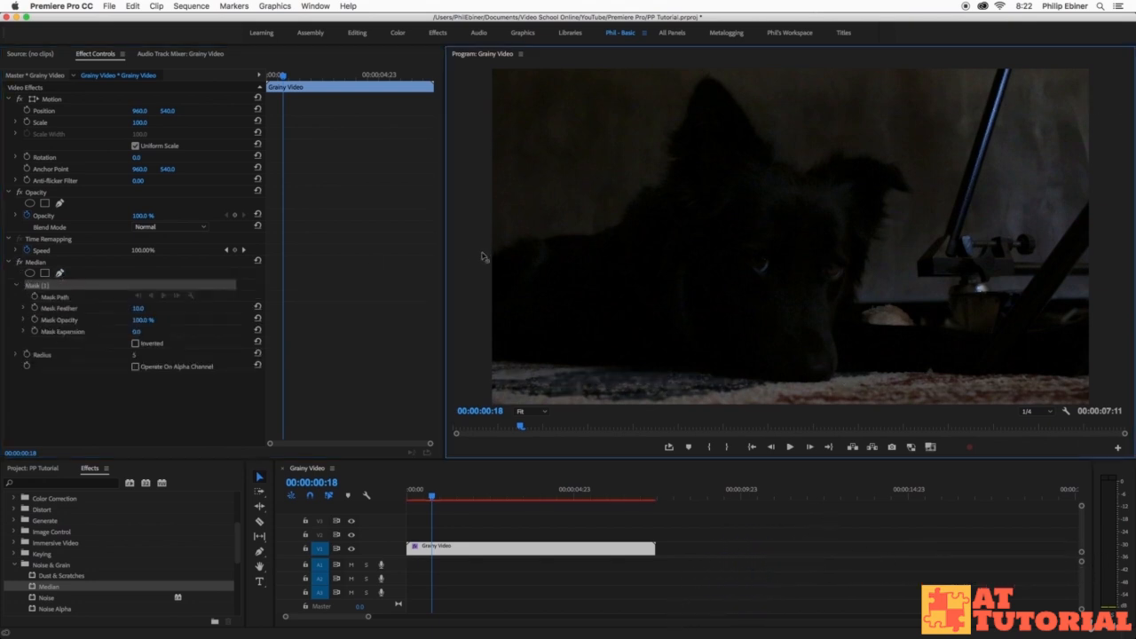
pyautogui.moveTo(658, 169); pyautogui.dragTo(702, 98)
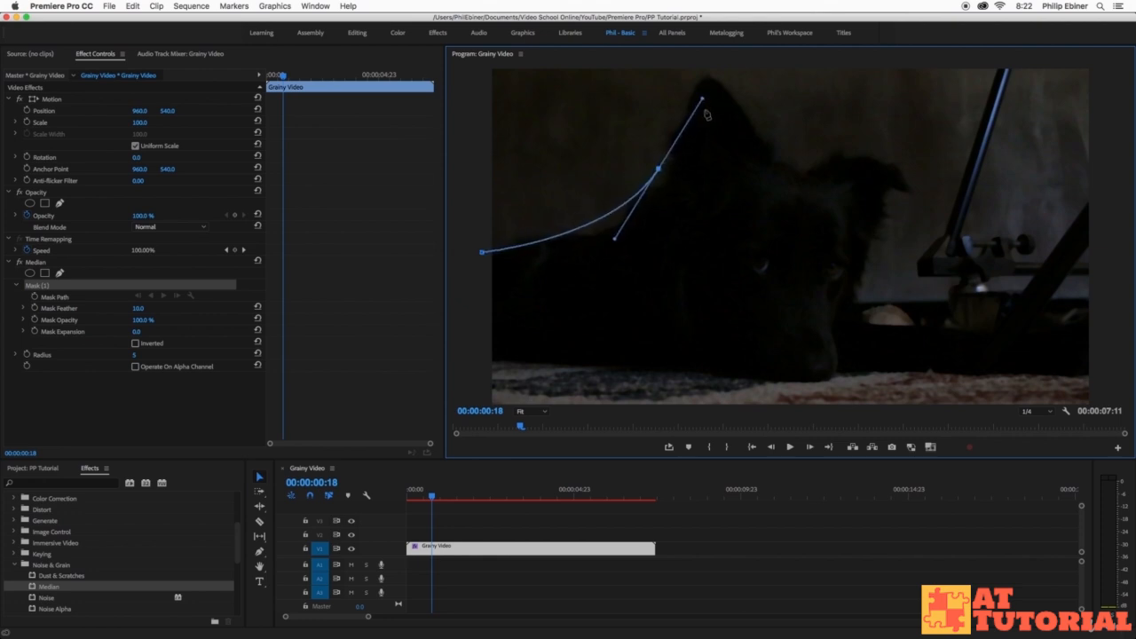
pyautogui.click(530, 418)
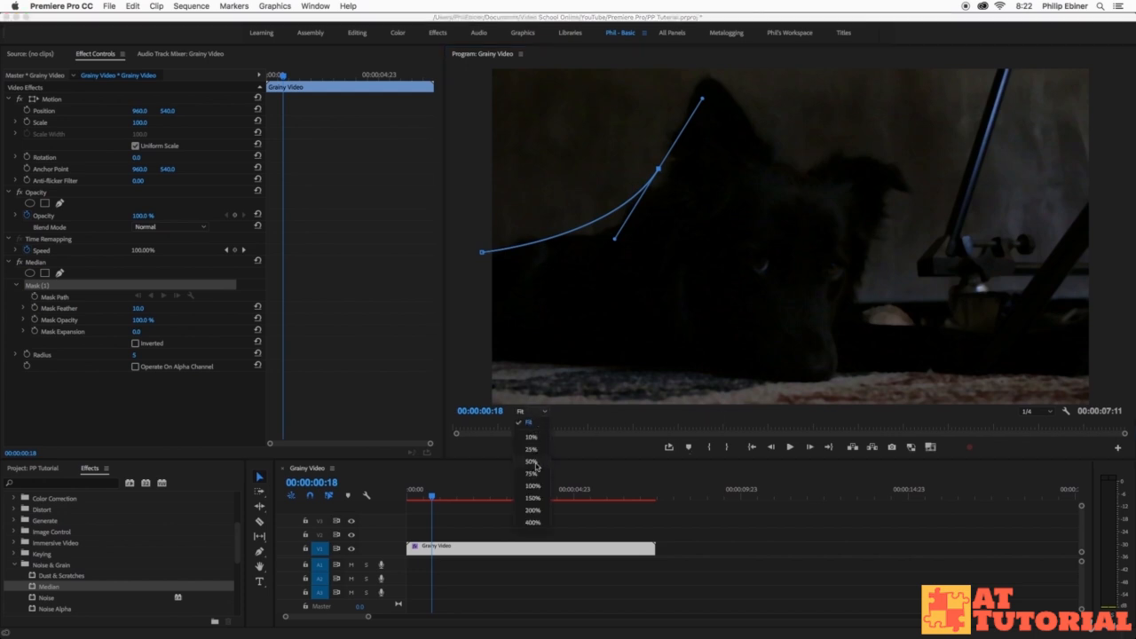
pyautogui.click(538, 467)
pyautogui.click(712, 81)
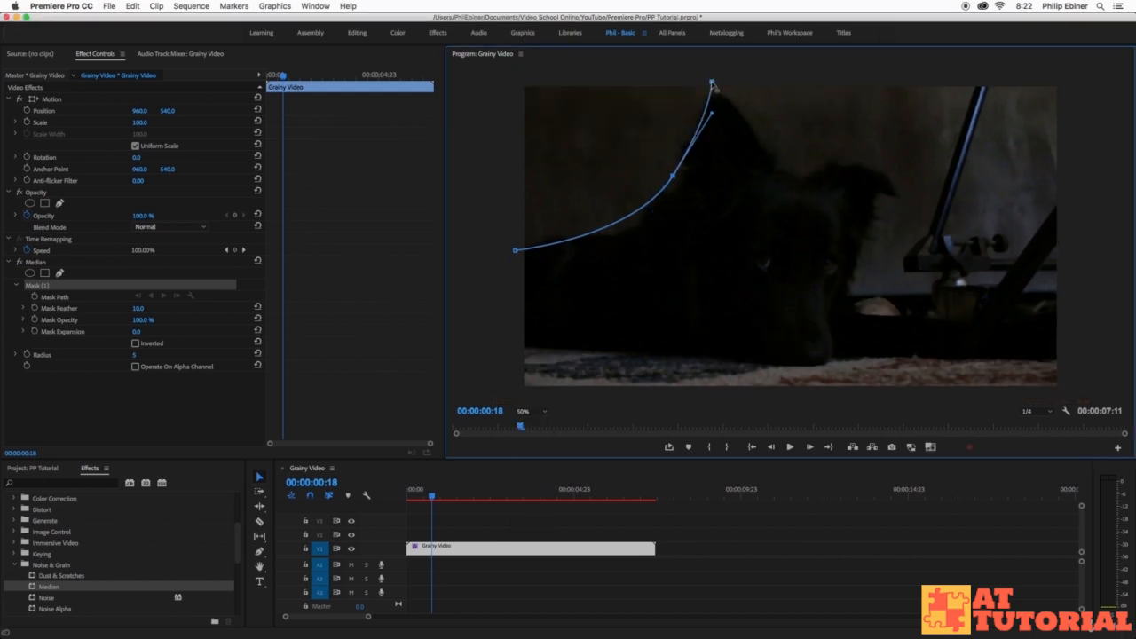
pyautogui.click(511, 77)
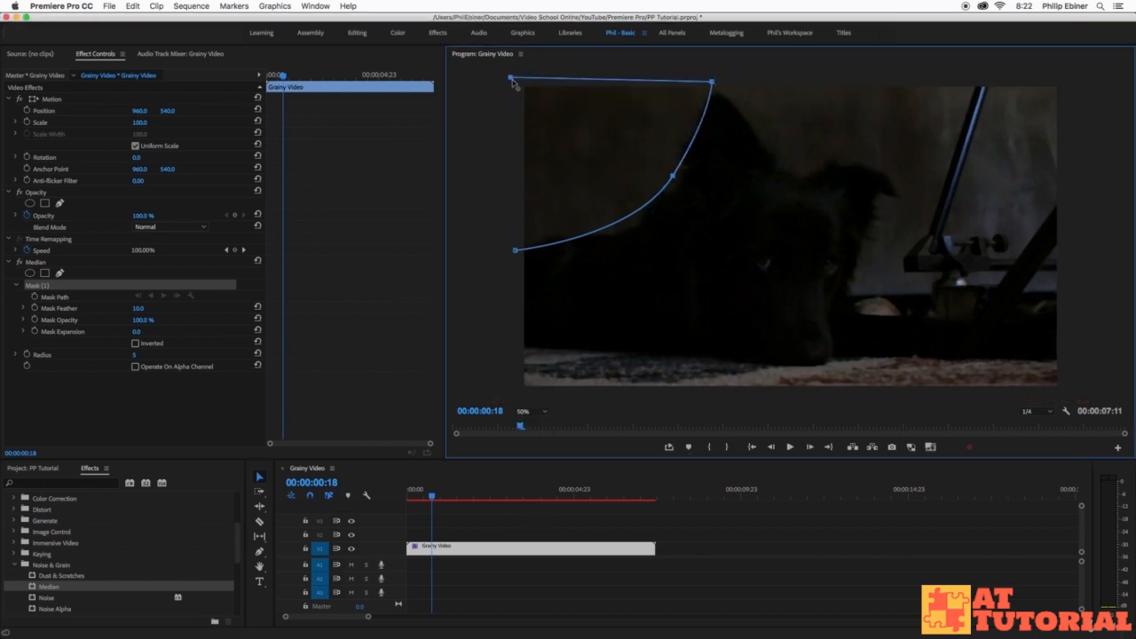
pyautogui.click(516, 252)
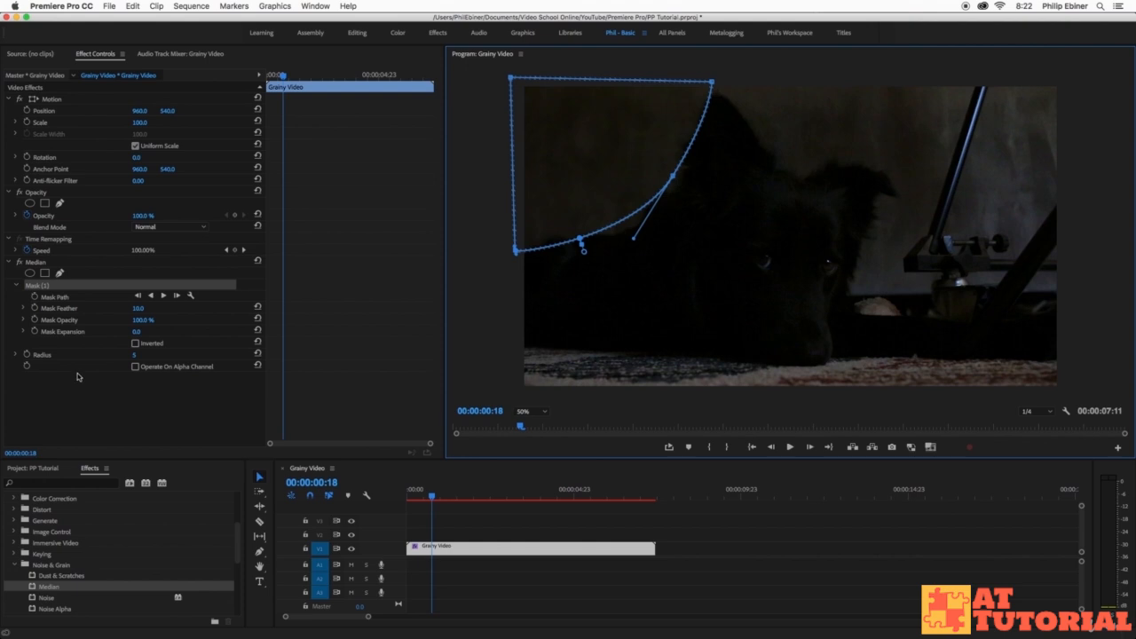
pyautogui.click(60, 275)
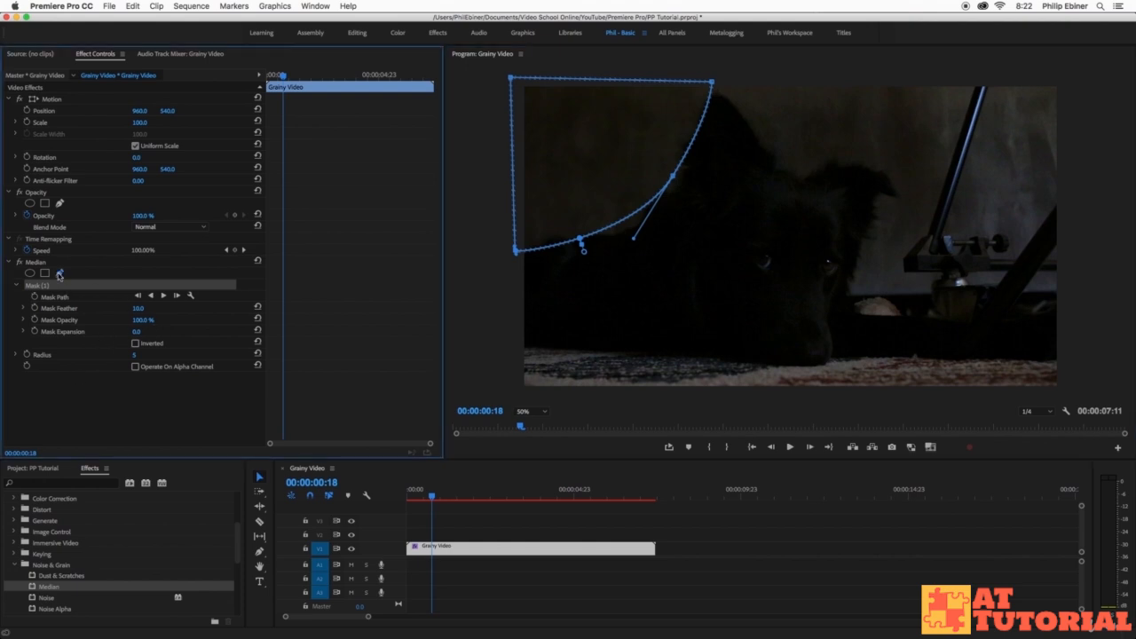
# - Draw a closed Mask (2) path around the metal stand in the upper-right background
pyautogui.click(1064, 307)
pyautogui.click(870, 291)
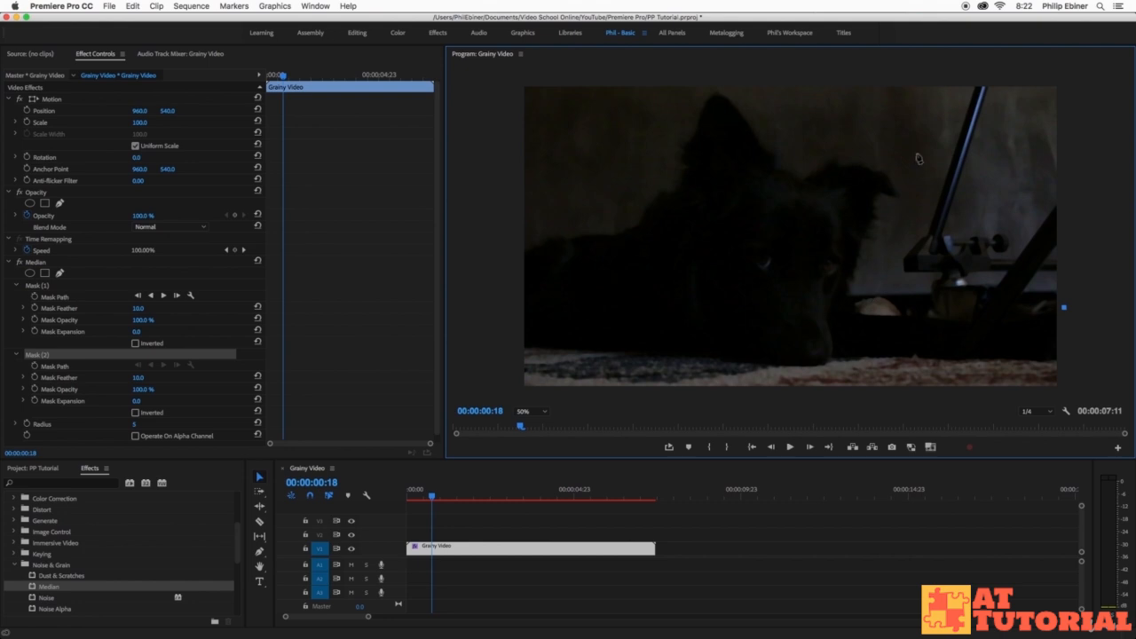
pyautogui.moveTo(907, 181); pyautogui.dragTo(900, 157)
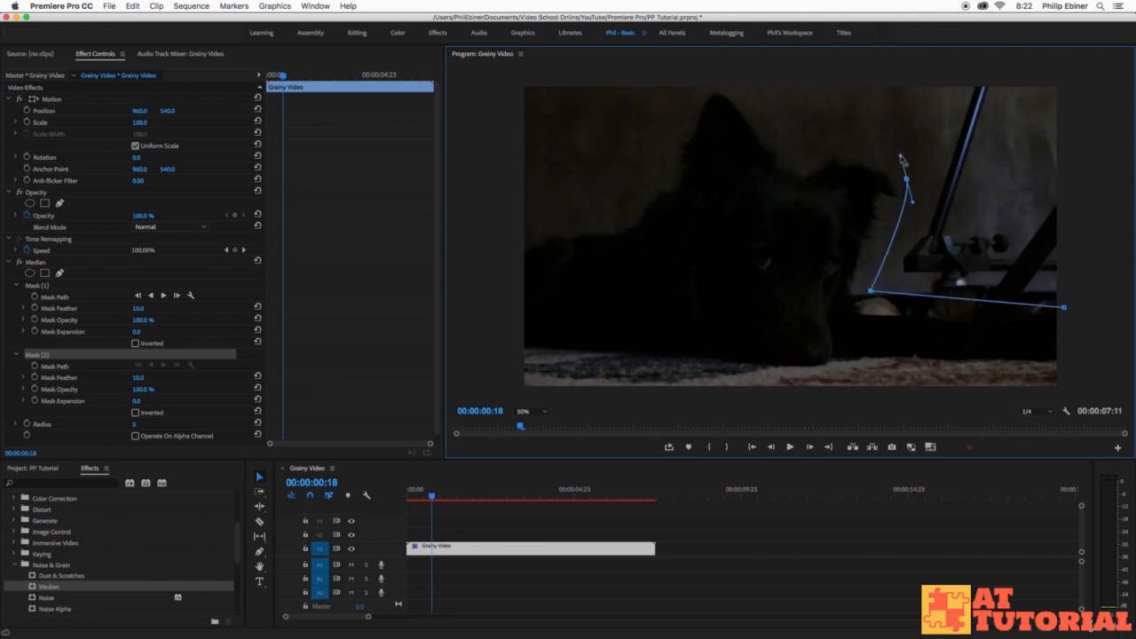
pyautogui.moveTo(801, 162); pyautogui.dragTo(786, 153)
pyautogui.click(744, 83)
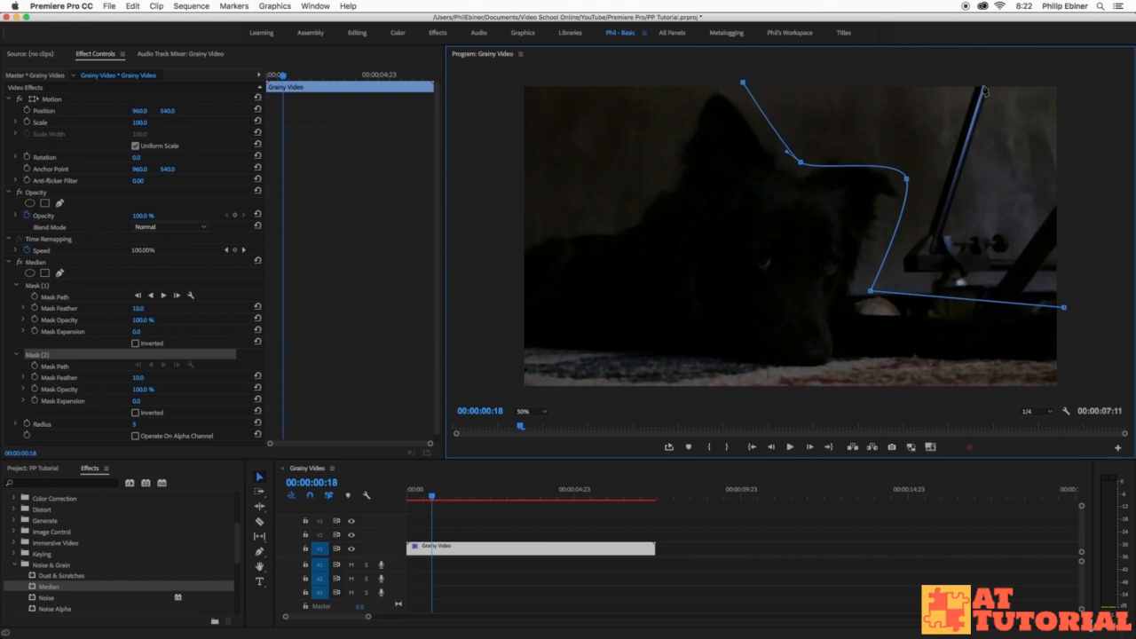
pyautogui.click(1078, 82)
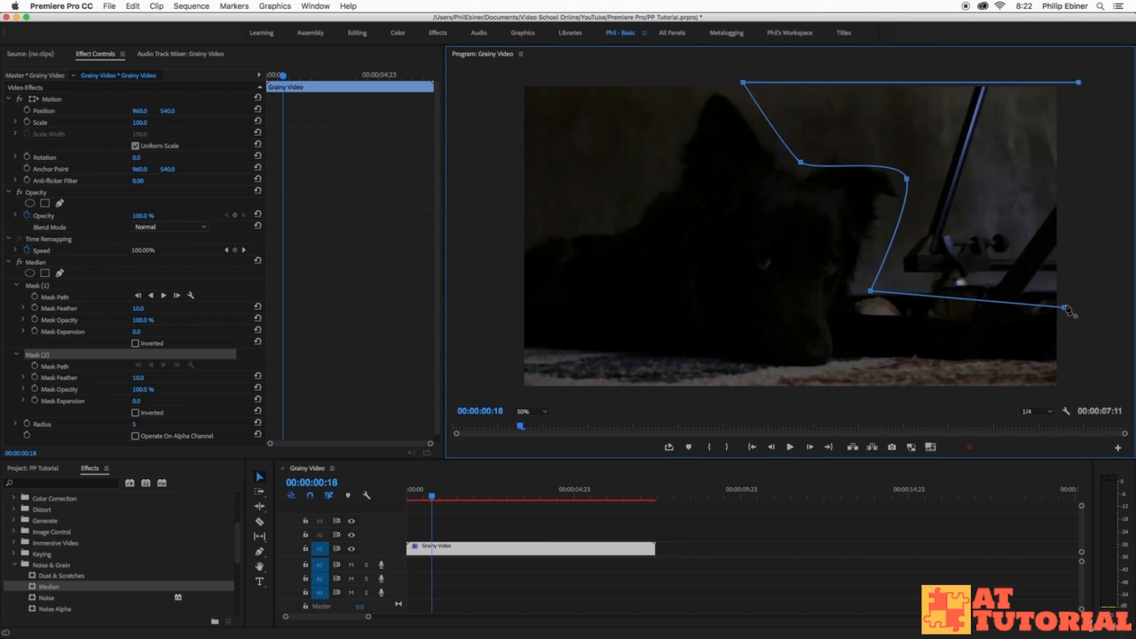
pyautogui.click(1065, 307)
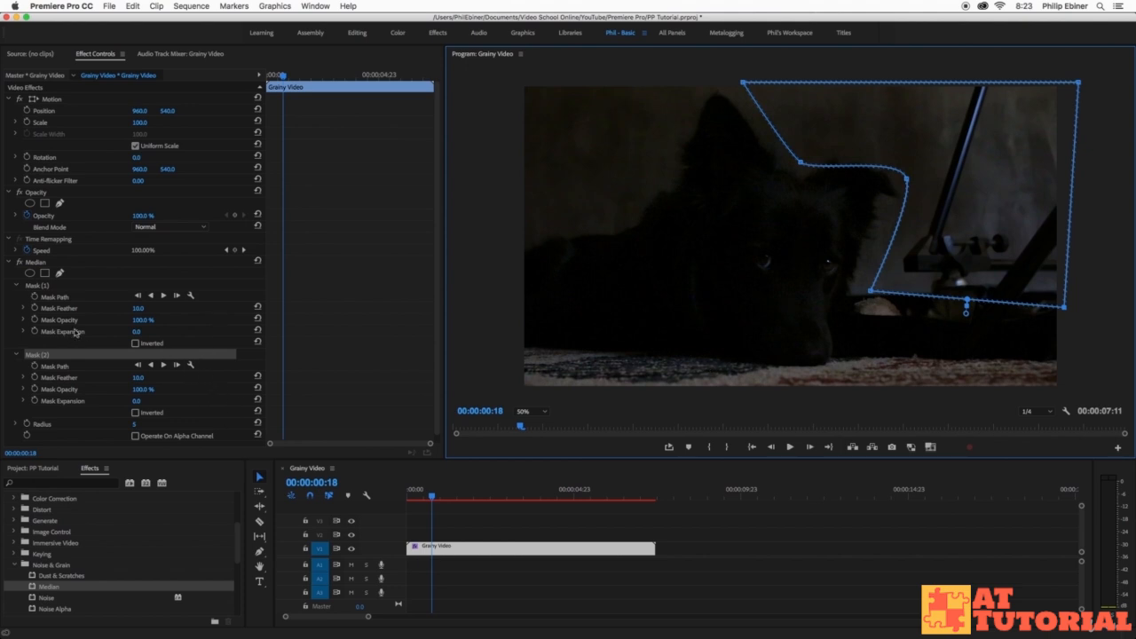
# - Set Mask Feather to 75 on both Mask (1) and Mask (2), then collapse both masks
pyautogui.click(139, 308)
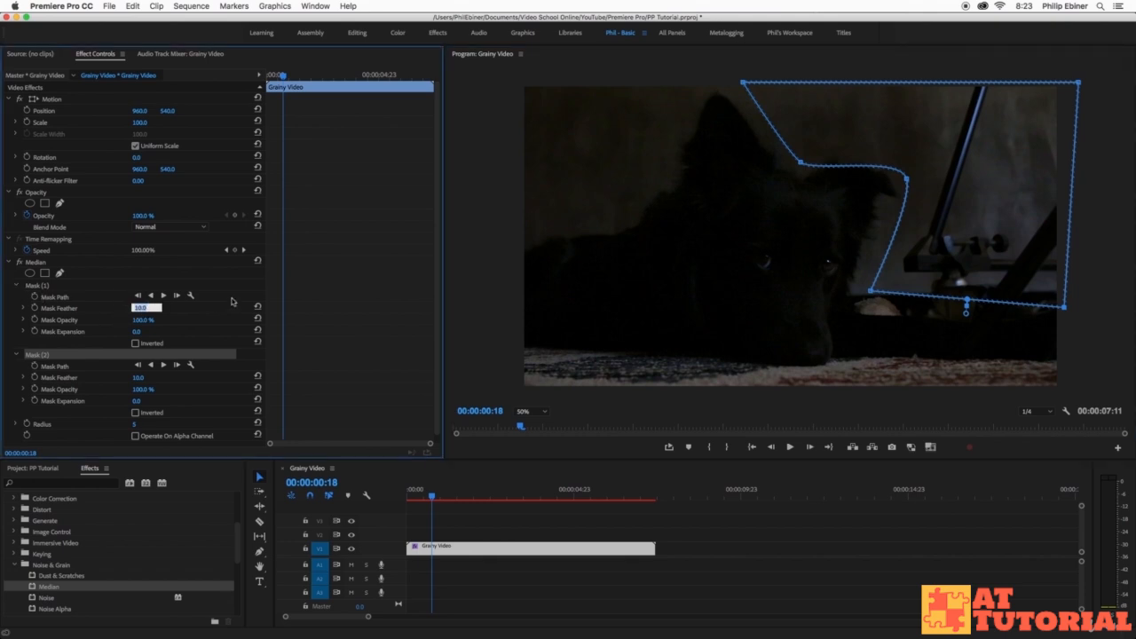
pyautogui.write('75')
pyautogui.press('Return')
pyautogui.click(140, 378)
pyautogui.write('75')
pyautogui.press('Return')
pyautogui.click(15, 286)
pyautogui.click(18, 298)
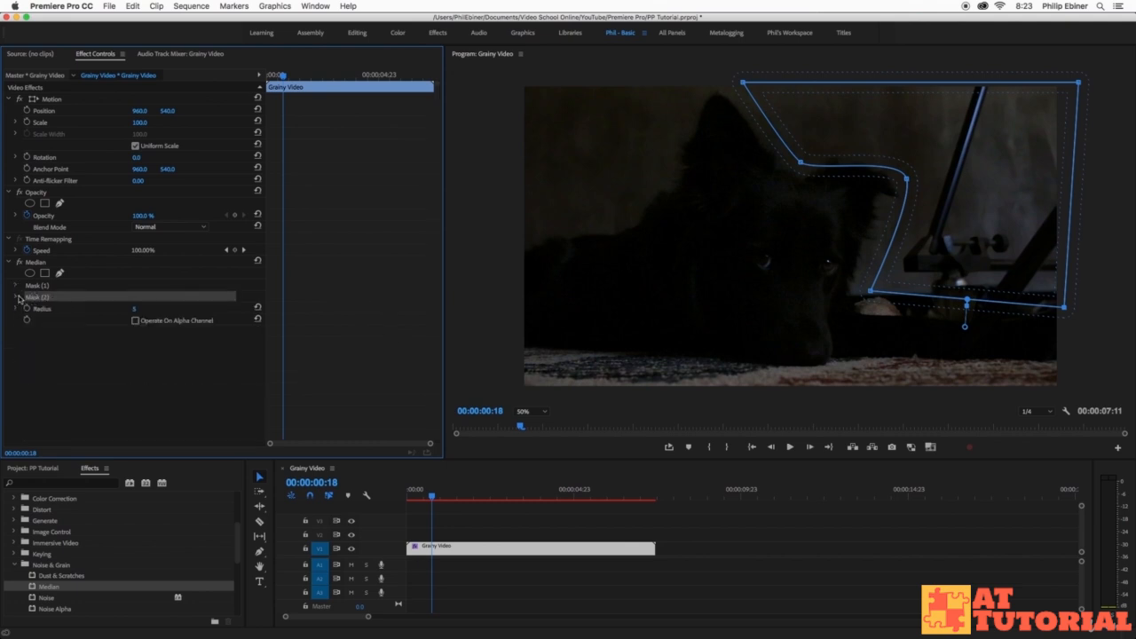
# - Set the Median Radius to 10 and deselect the clip to hide the mask outlines
pyautogui.click(136, 310)
pyautogui.write('110')
pyautogui.press('Return')
pyautogui.moveTo(142, 312); pyautogui.dragTo(140, 311)
pyautogui.click(138, 309)
pyautogui.write('10')
pyautogui.press('Return')
pyautogui.click(489, 525)
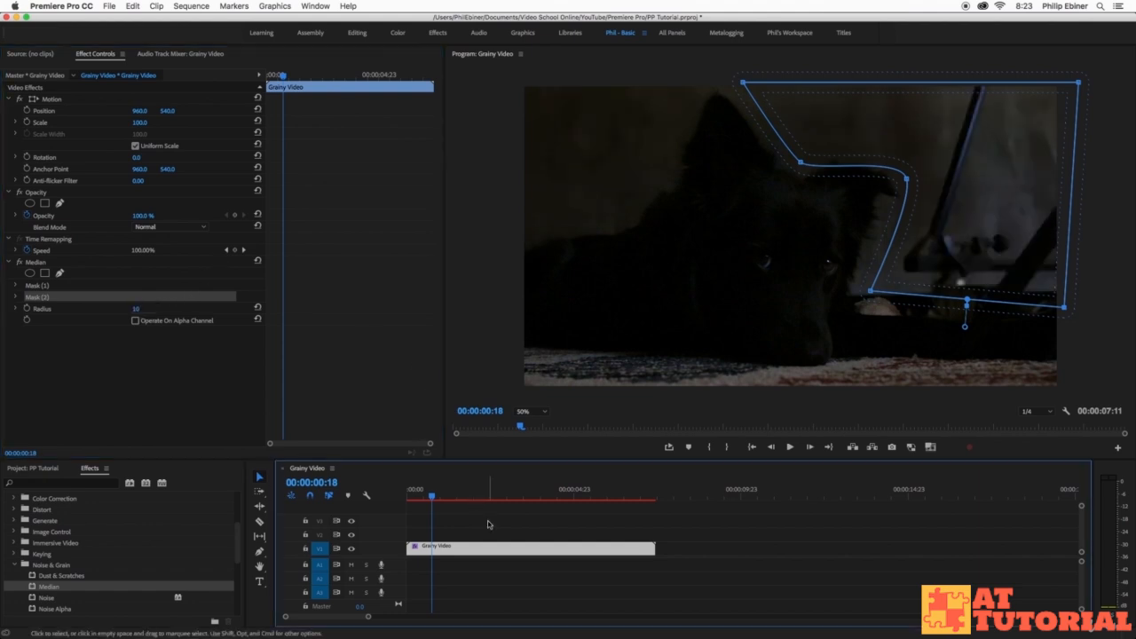
# - Reselect the Grainy Video clip and toggle Median on and off to compare results
pyautogui.click(569, 549)
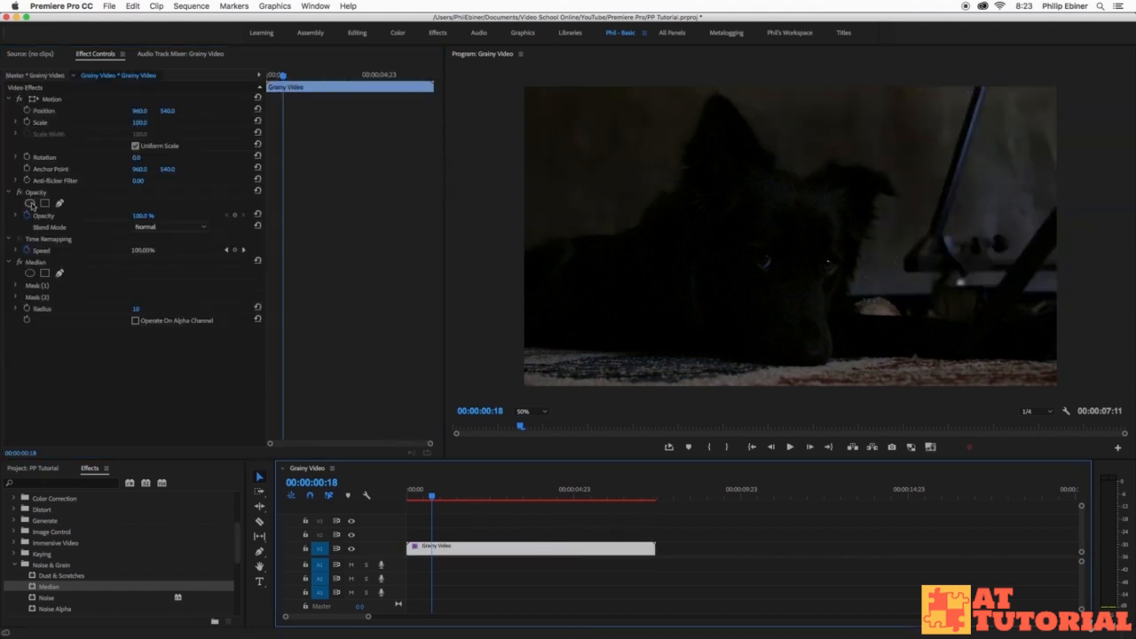
pyautogui.click(20, 263)
pyautogui.click(20, 263)
pyautogui.click(20, 263)
pyautogui.click(19, 262)
pyautogui.click(20, 263)
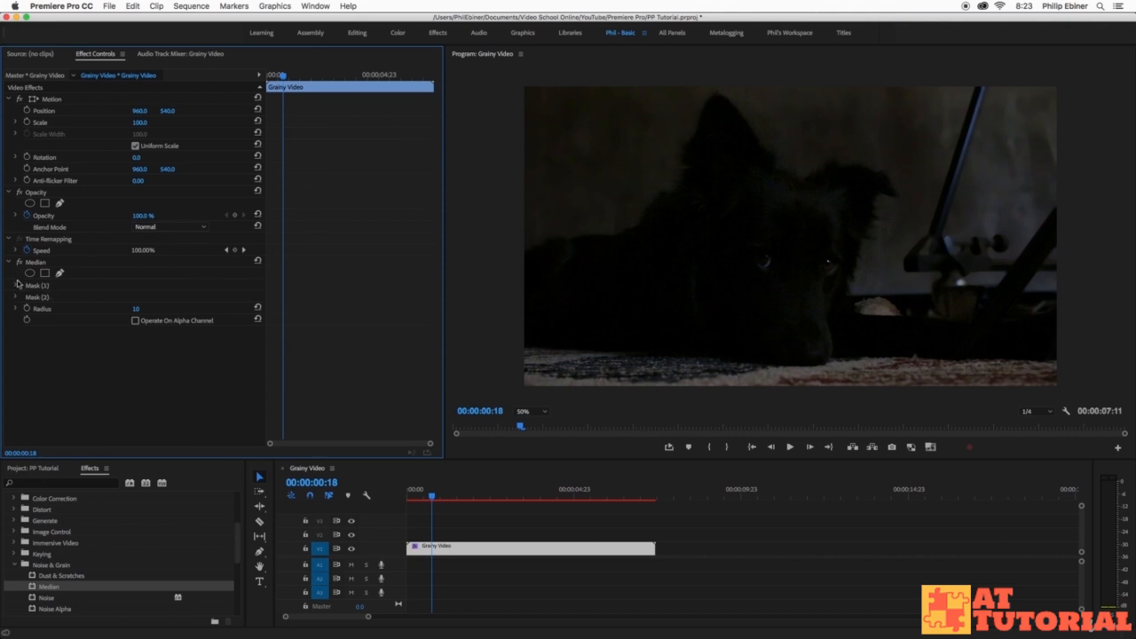
# - Lower the Median Radius to 5 and switch over to After Effects
pyautogui.click(146, 308)
pyautogui.write('5')
pyautogui.press('Return')
pyautogui.press('super+Tab')
pyautogui.press('super+Tab')
pyautogui.press('super+Tab')
pyautogui.press('super+Tab')
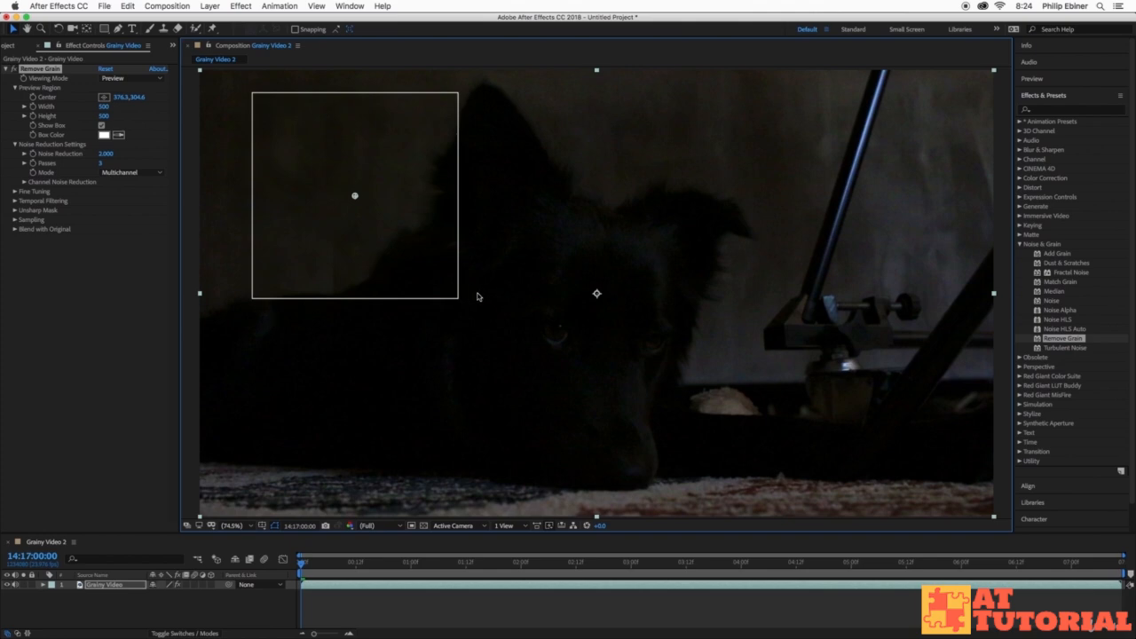
# - Reposition the Remove Grain preview box onto the dog's ear and scrub Noise Reduction up to 2.000
pyautogui.moveTo(355, 197); pyautogui.dragTo(766, 271)
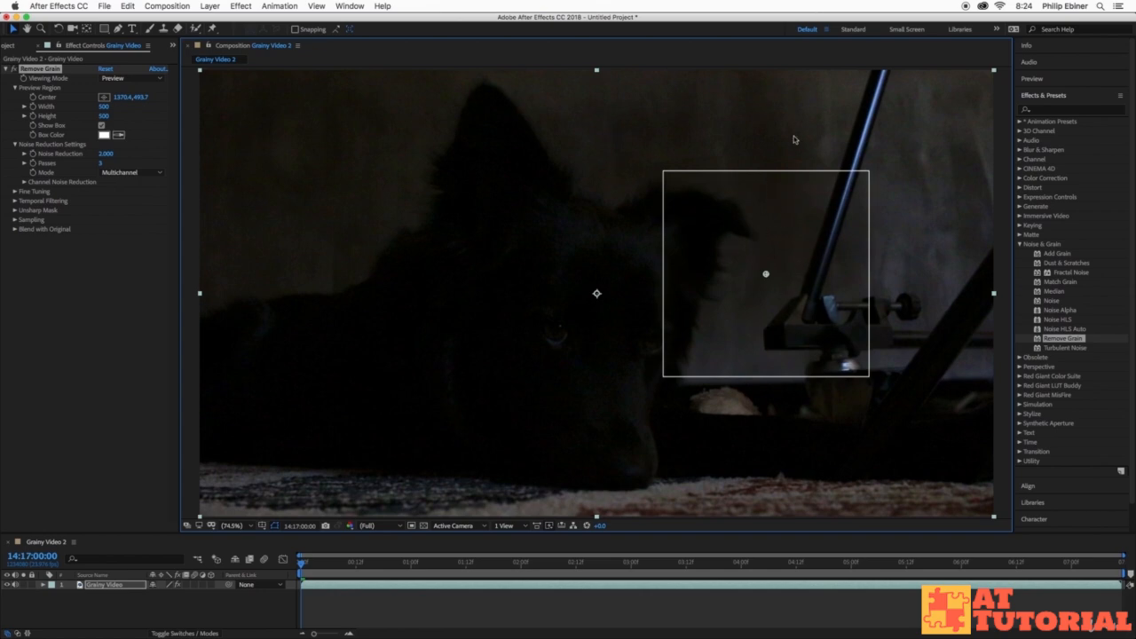
pyautogui.moveTo(769, 274); pyautogui.dragTo(401, 181)
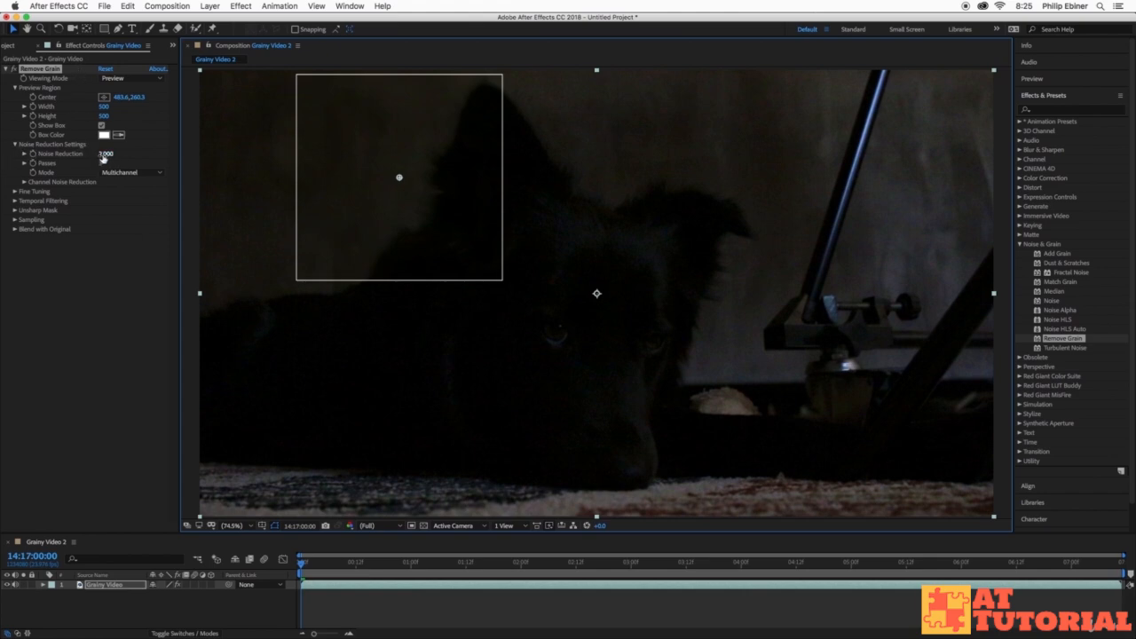
pyautogui.moveTo(103, 157); pyautogui.dragTo(158, 166)
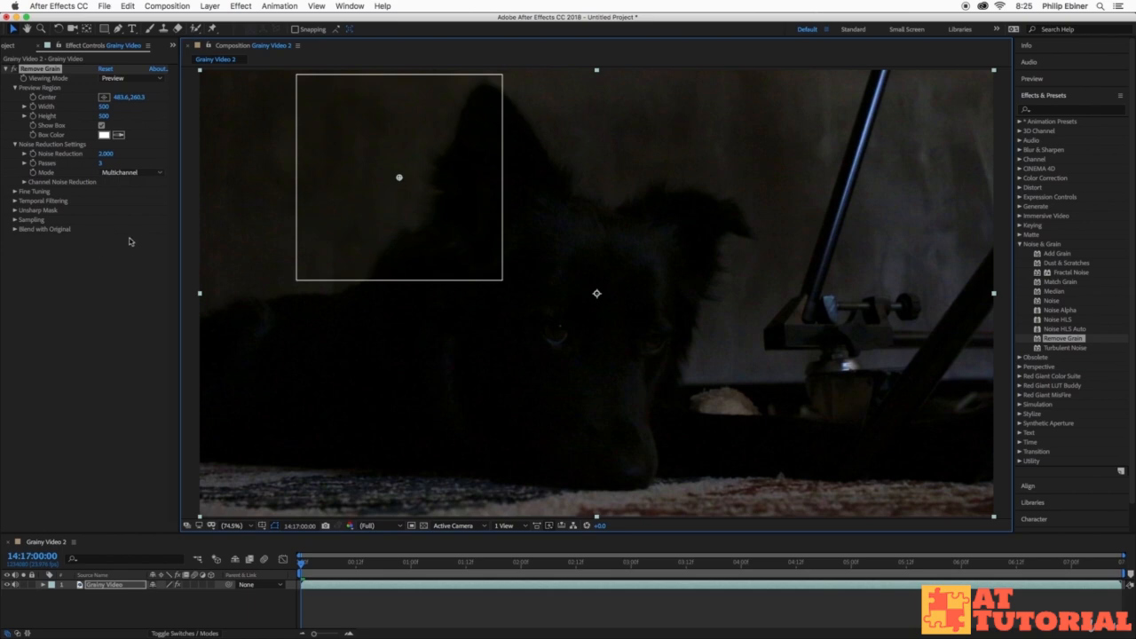